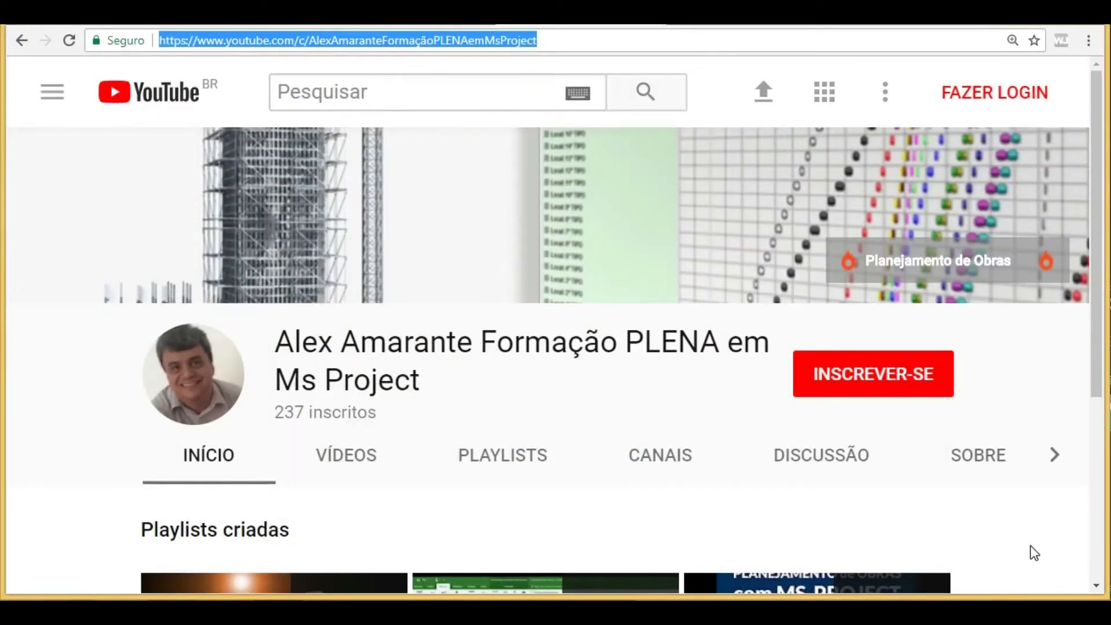
# Scroll the YouTube channel page down to the 'Playlists criadas' row showing three playlists.
pyautogui.click(1096, 587)
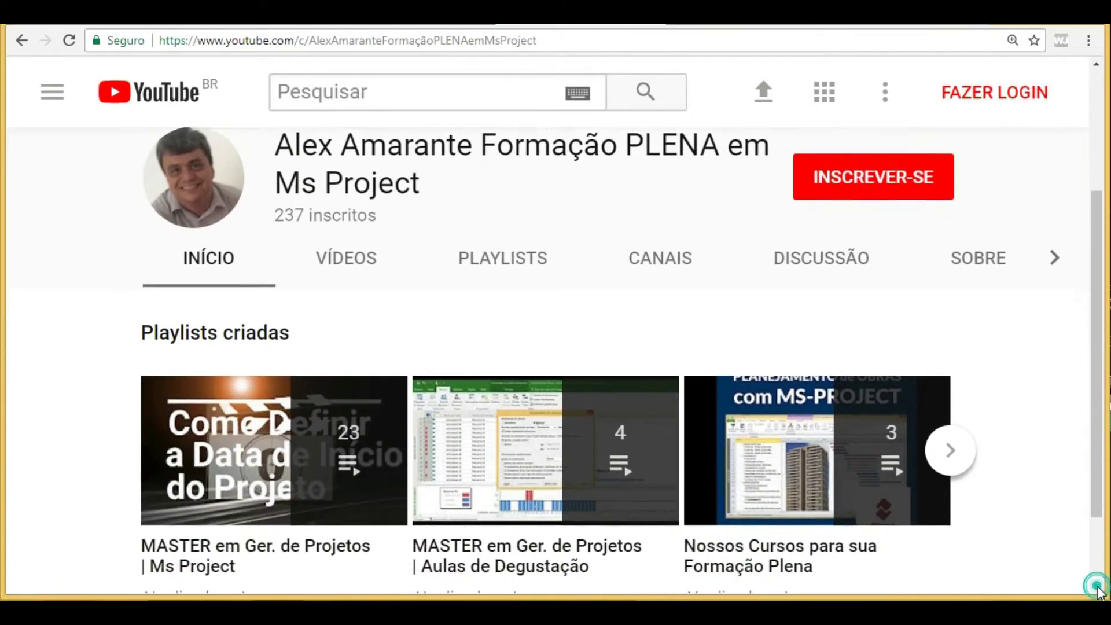
pyautogui.click(1097, 587)
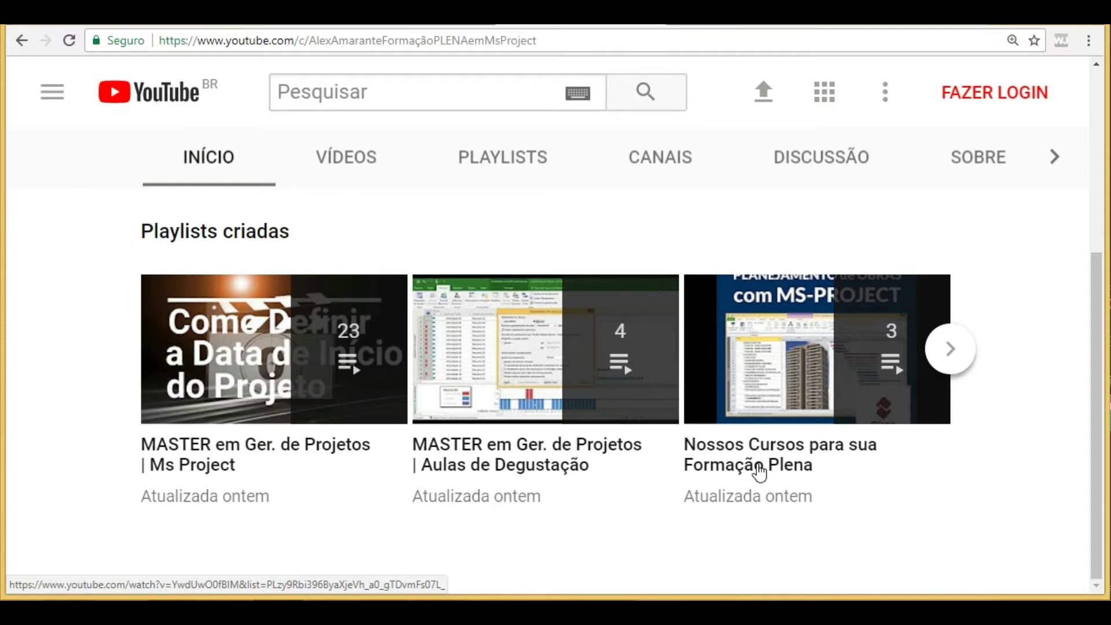
pyautogui.moveTo(817, 349)
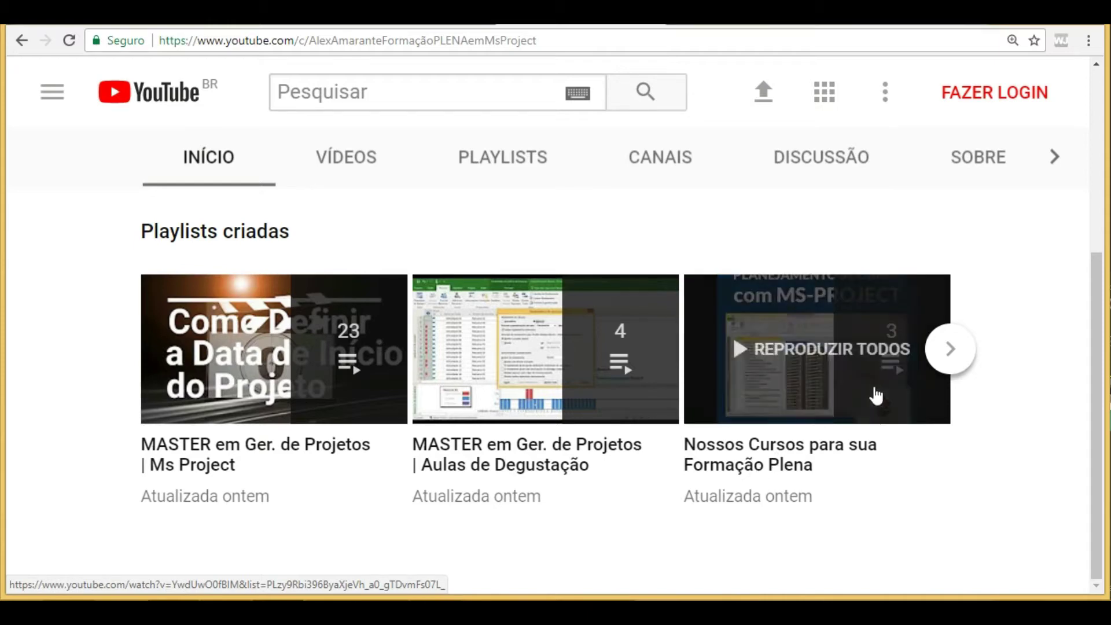
pyautogui.click(947, 350)
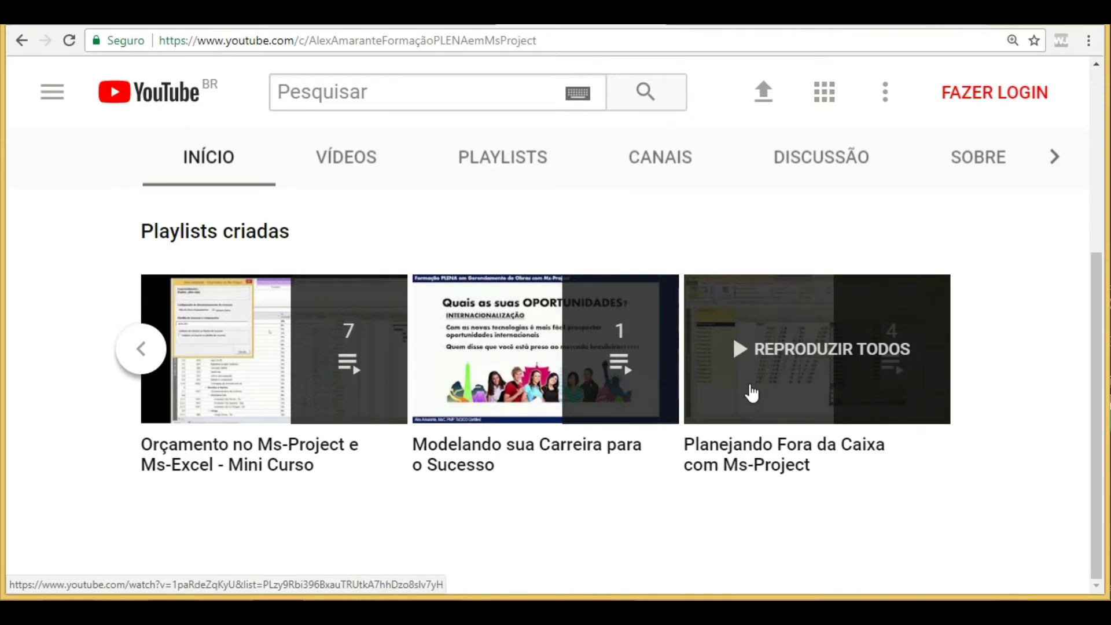
pyautogui.moveTo(262, 352)
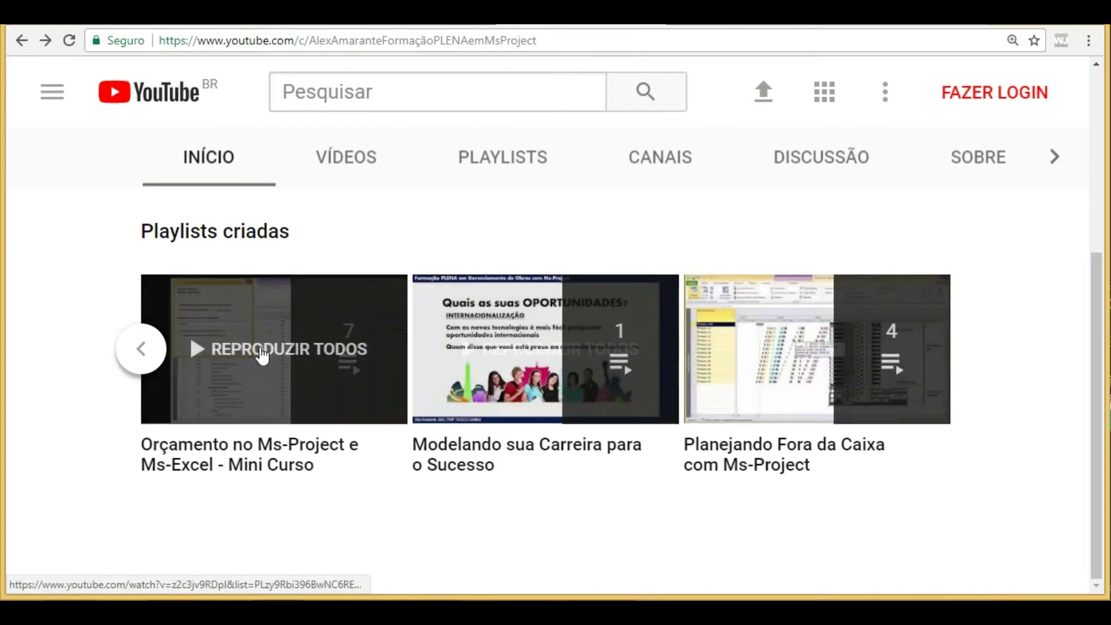
pyautogui.click(140, 349)
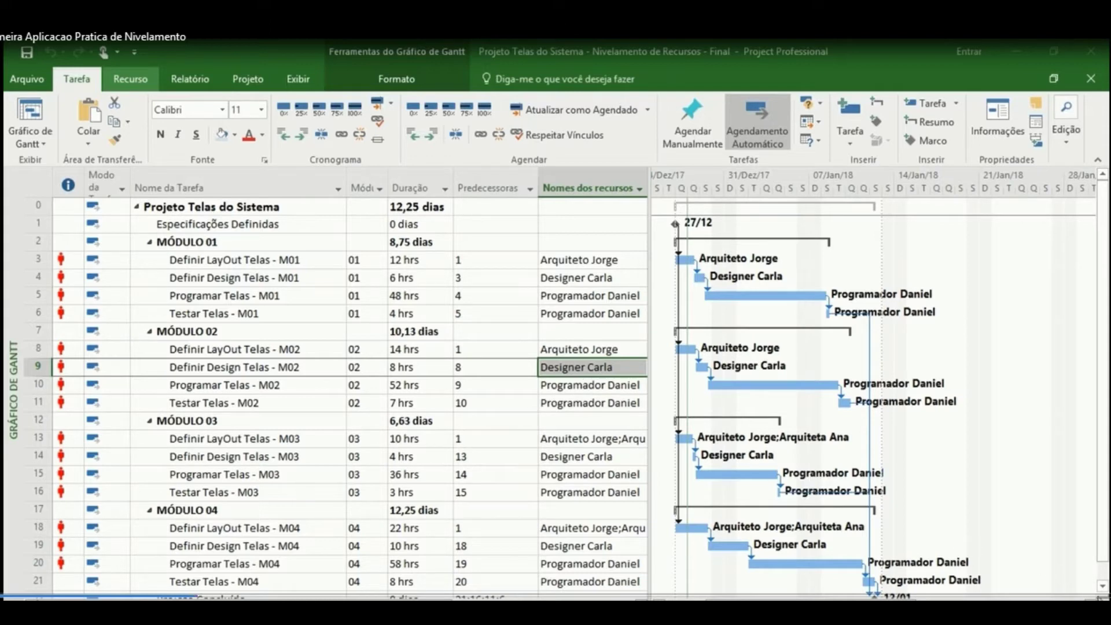
# Split the Gantt Chart window and put the Resource Graph in the lower pane.
pyautogui.moveTo(1091, 591); pyautogui.dragTo(1087, 417)
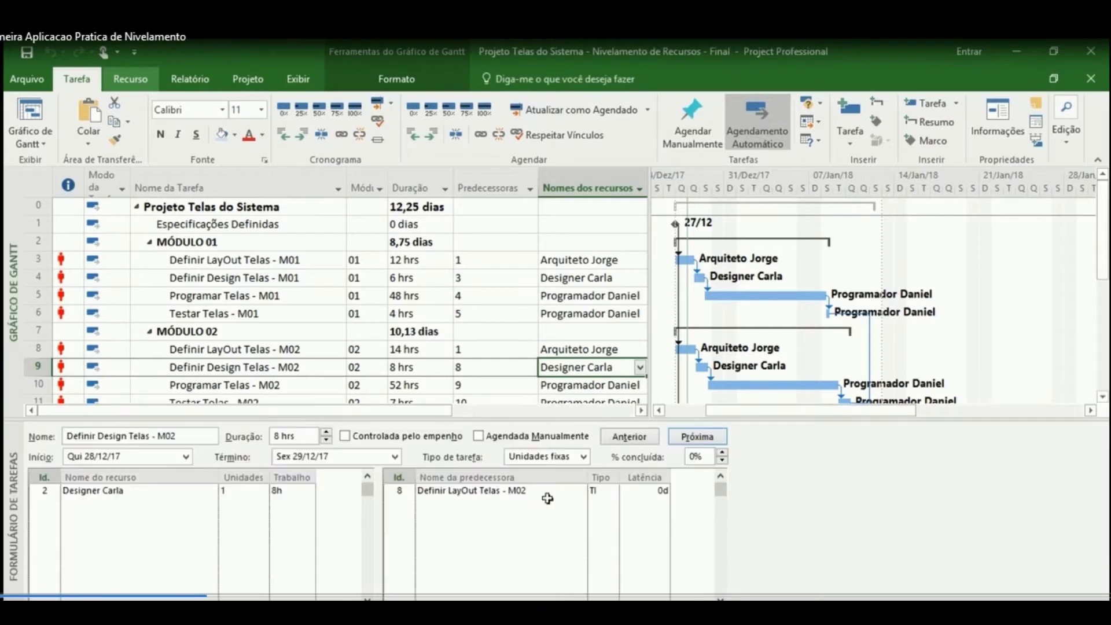
pyautogui.rightClick(14, 524)
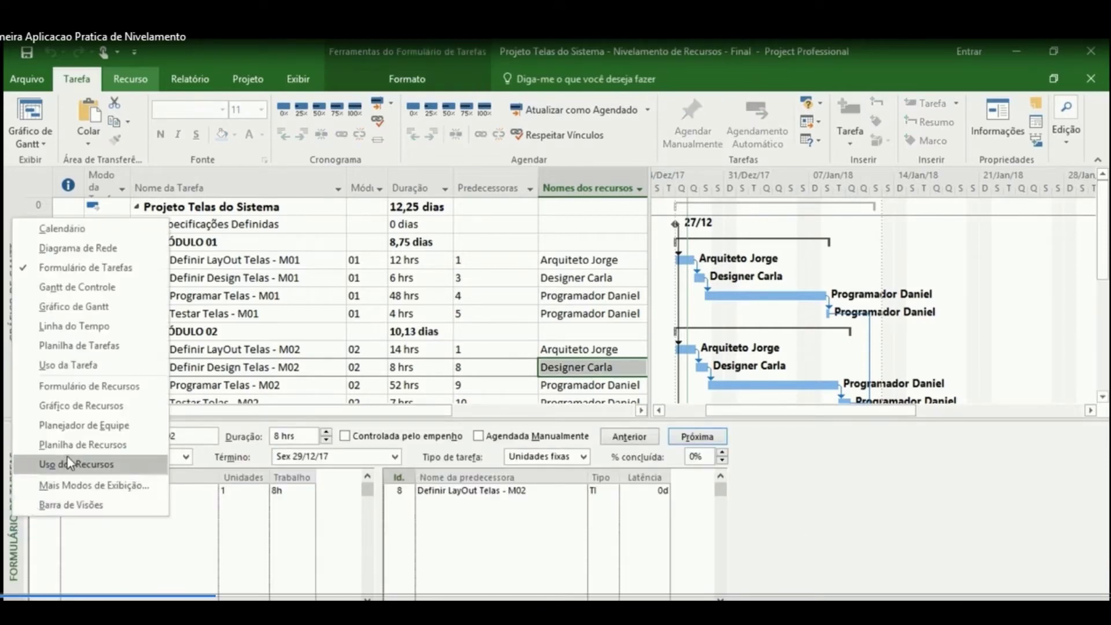
pyautogui.click(81, 406)
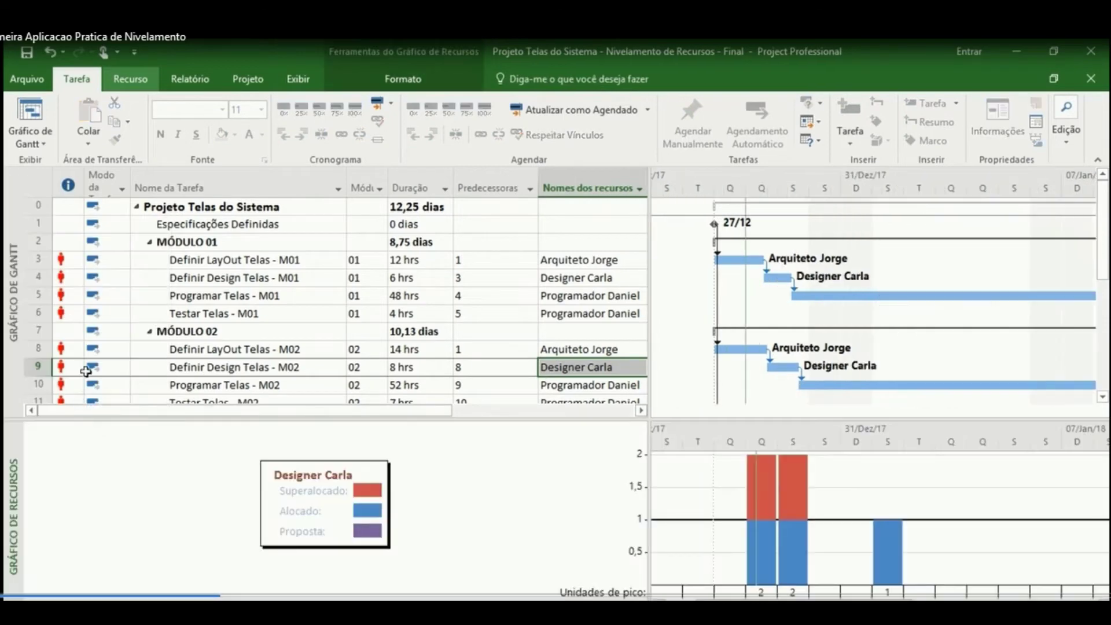
pyautogui.click(99, 190)
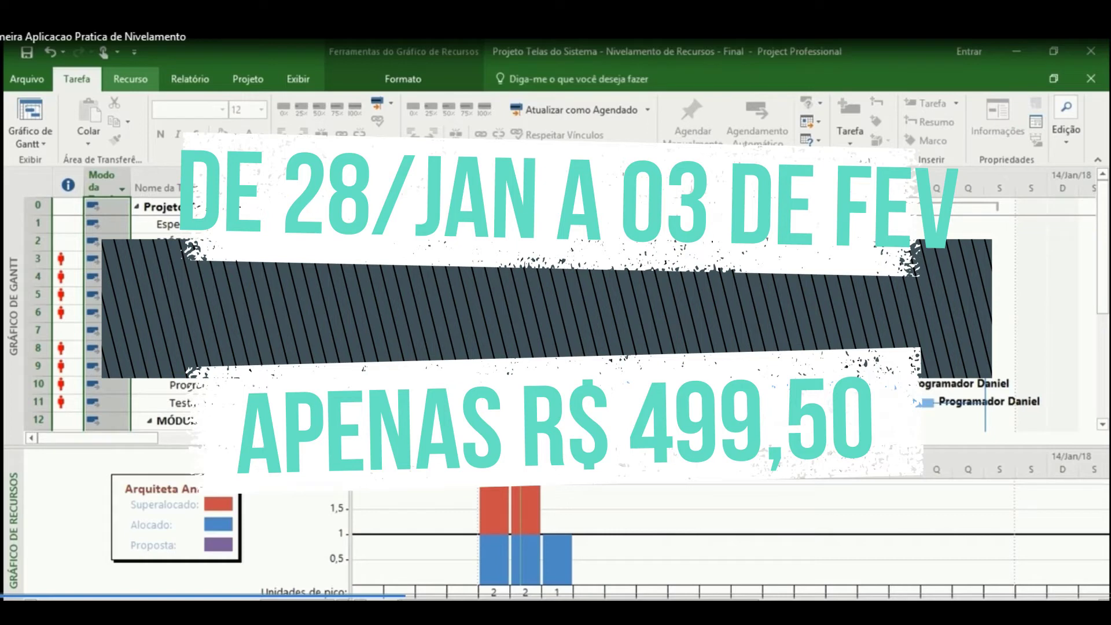
# Set a three-tier timescale with days in the middle tier and hours at 40% in the bottom tier.
pyautogui.press('F6')
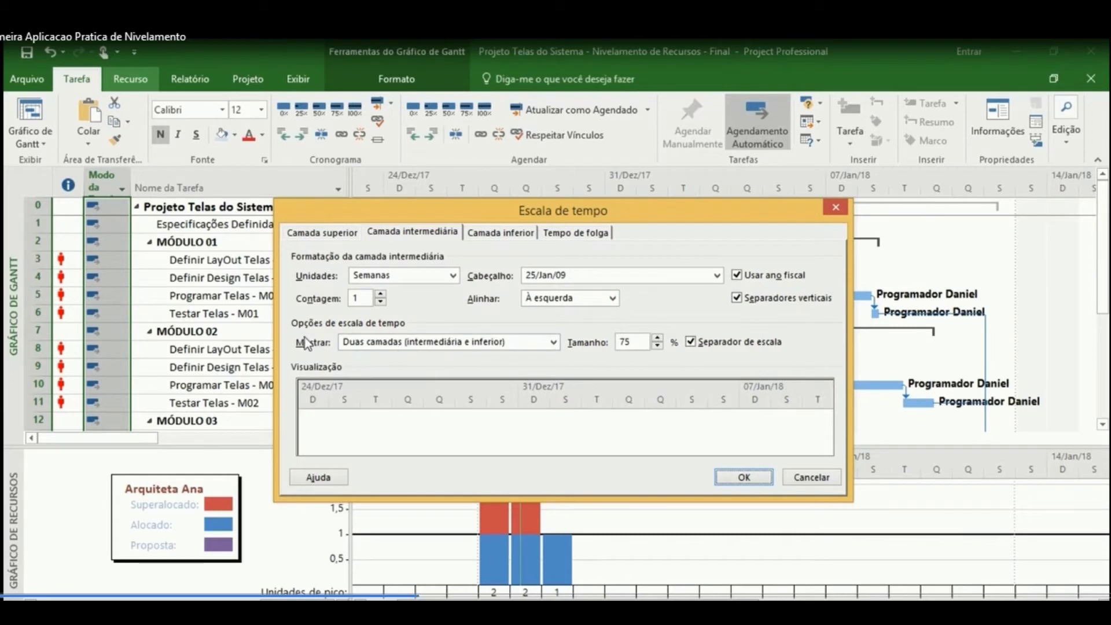
pyautogui.click(428, 345)
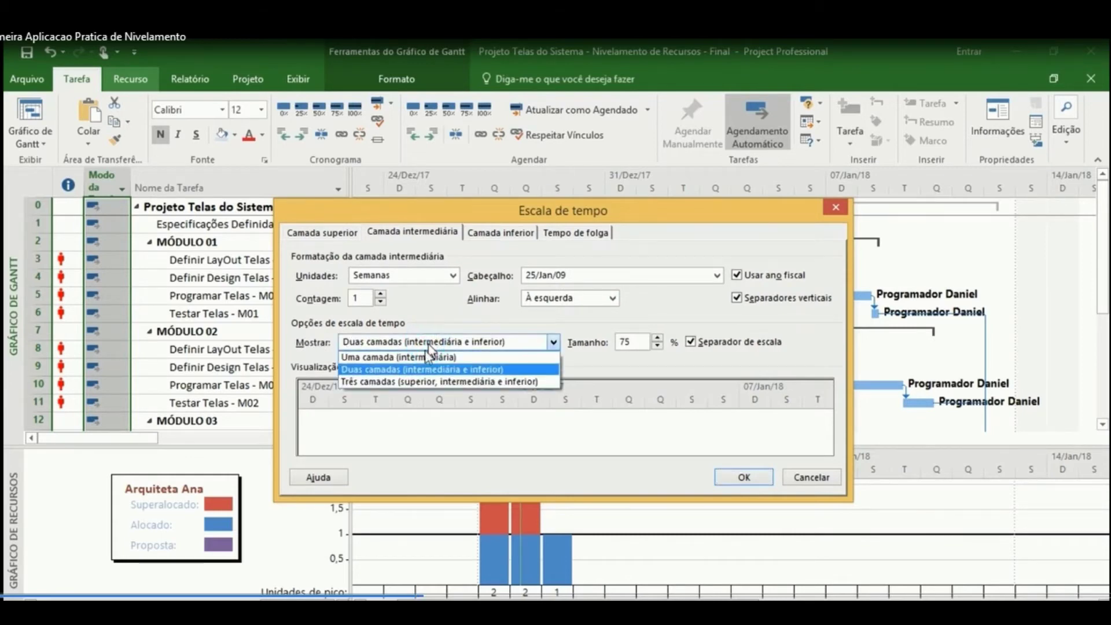
pyautogui.click(415, 379)
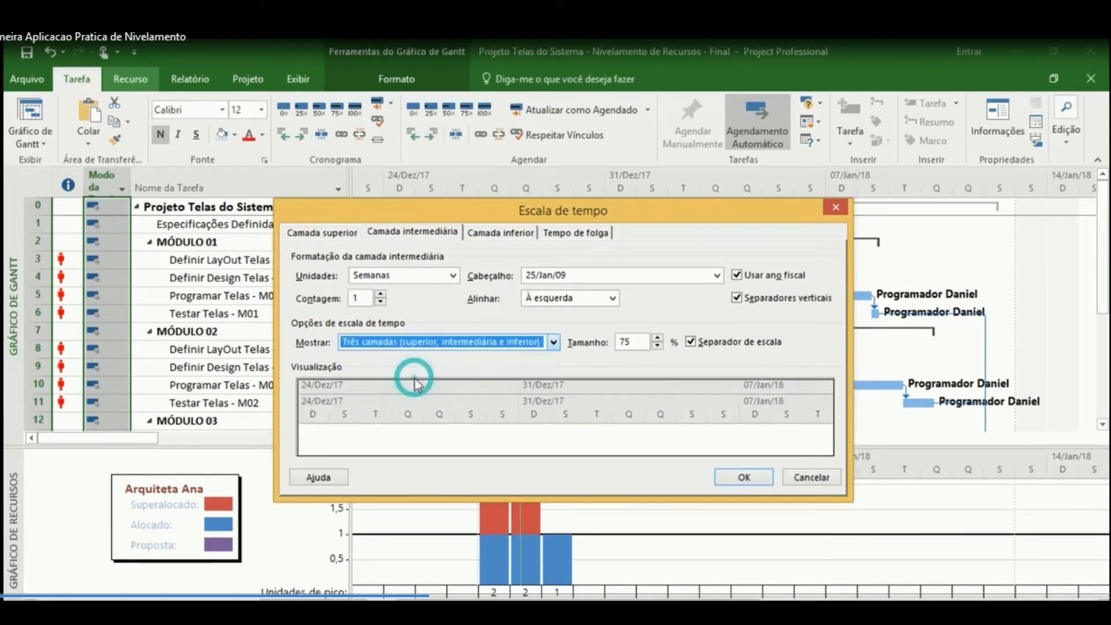
pyautogui.click(333, 232)
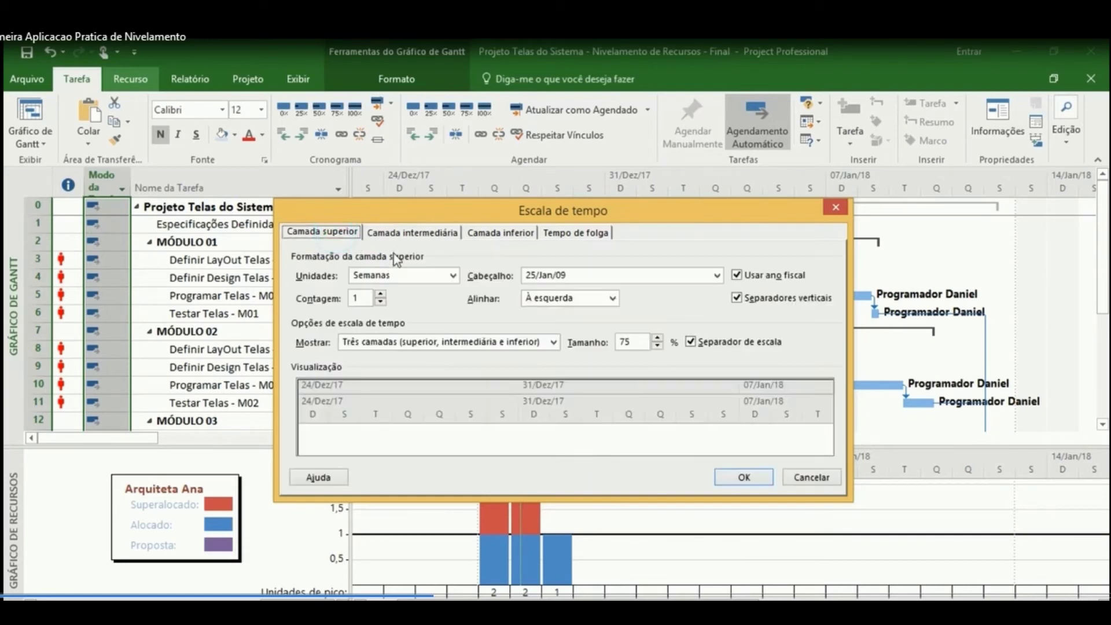
pyautogui.click(434, 234)
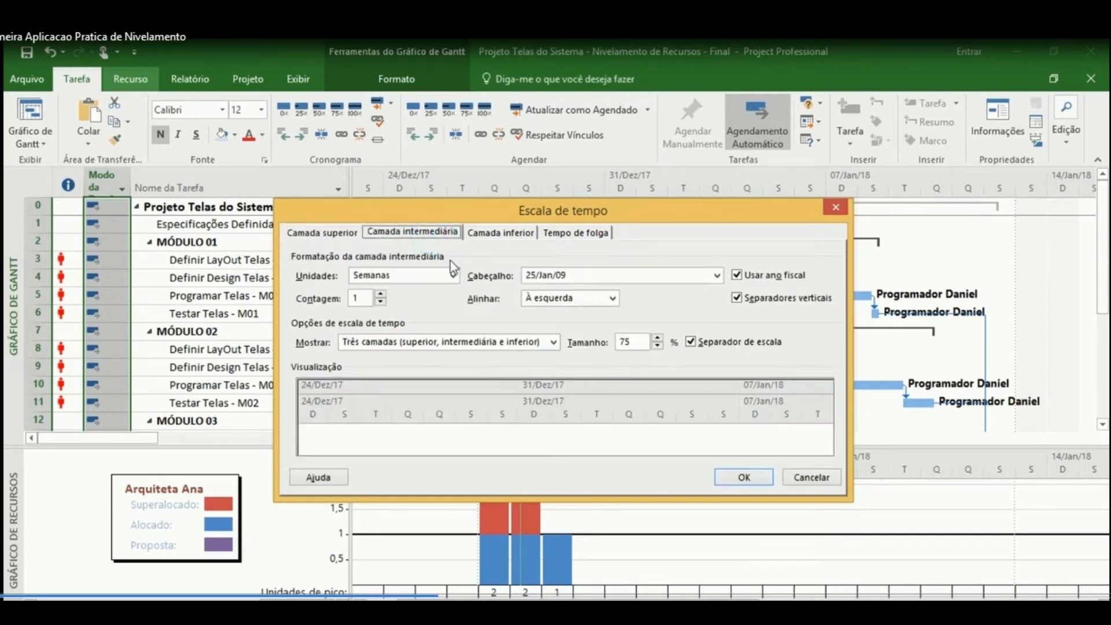
pyautogui.click(455, 277)
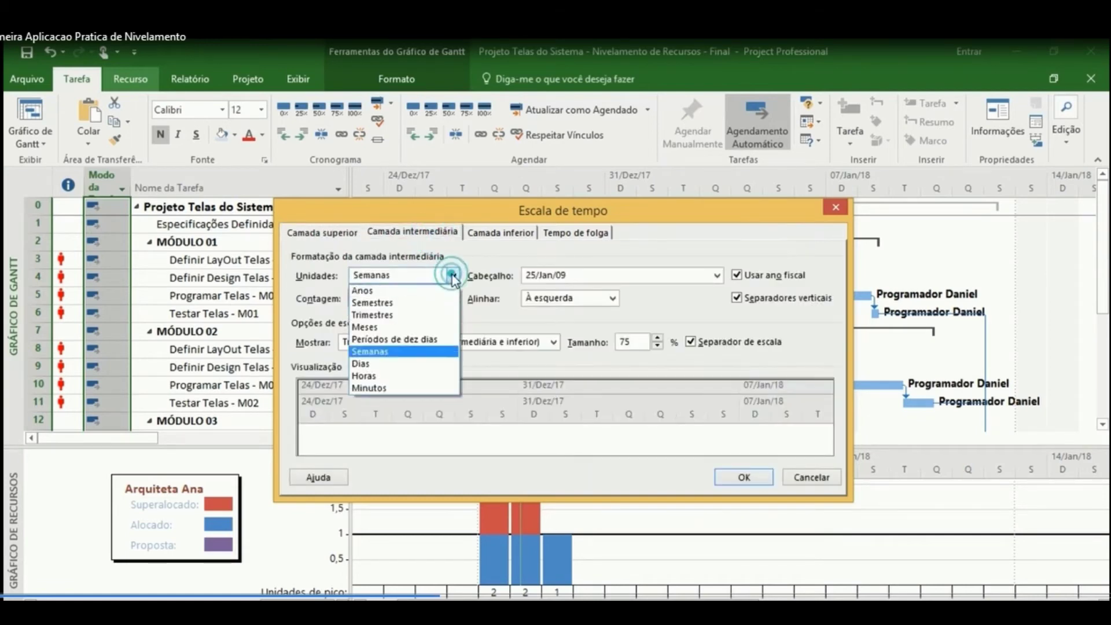
pyautogui.click(395, 365)
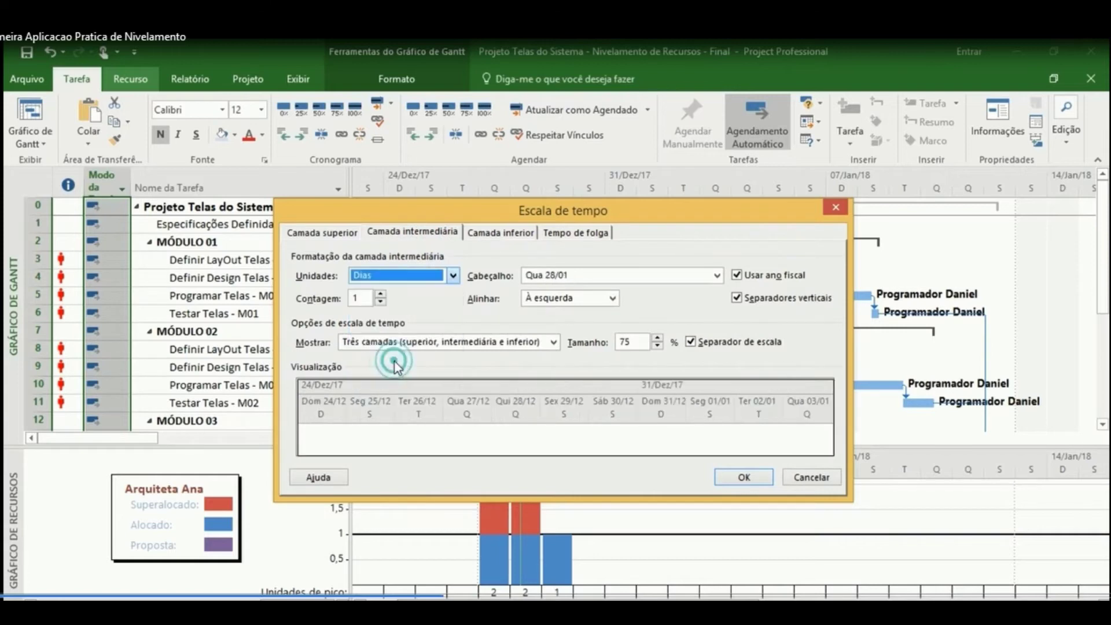
pyautogui.click(504, 235)
pyautogui.write('40')
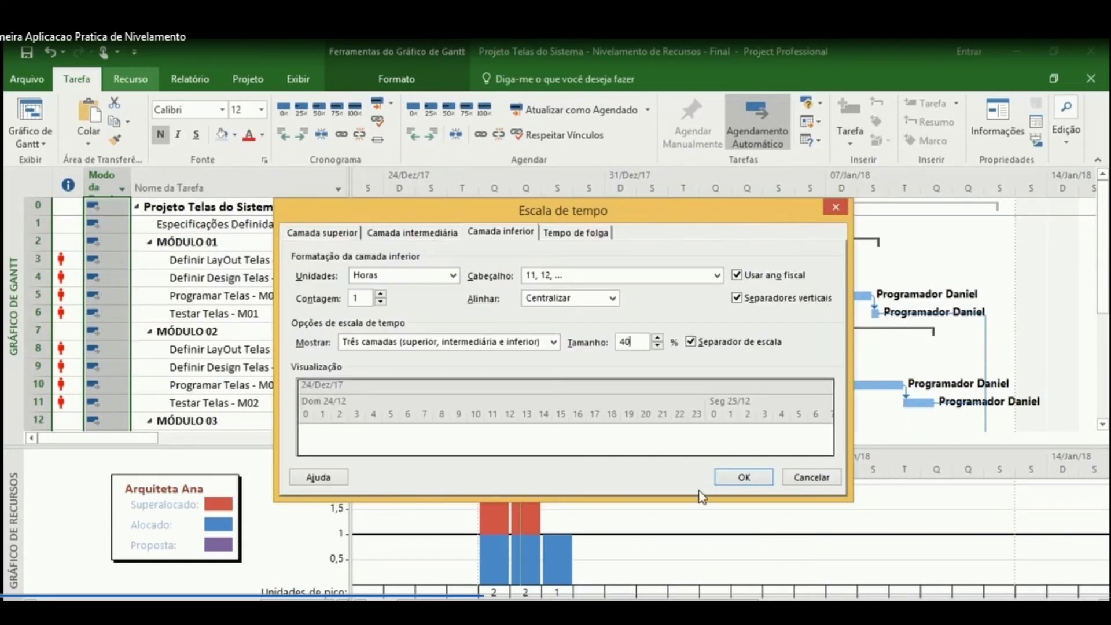
pyautogui.click(742, 477)
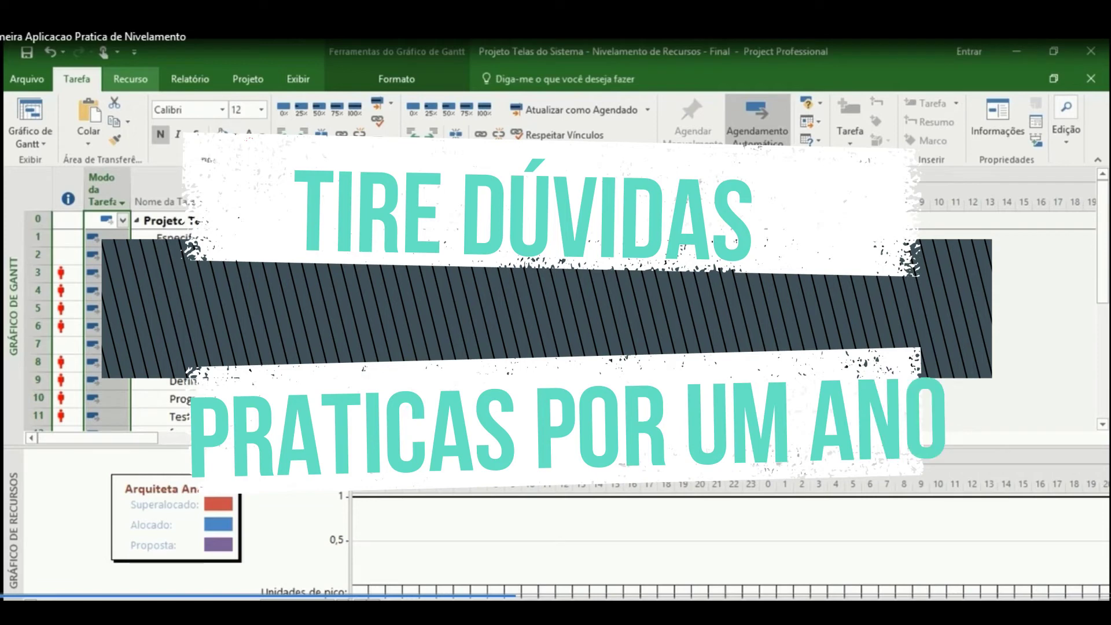
# Select task 3 'Definir LayOut Telas - M01' and jump the chart to its 27–28 Dec bars.
pyautogui.click(156, 272)
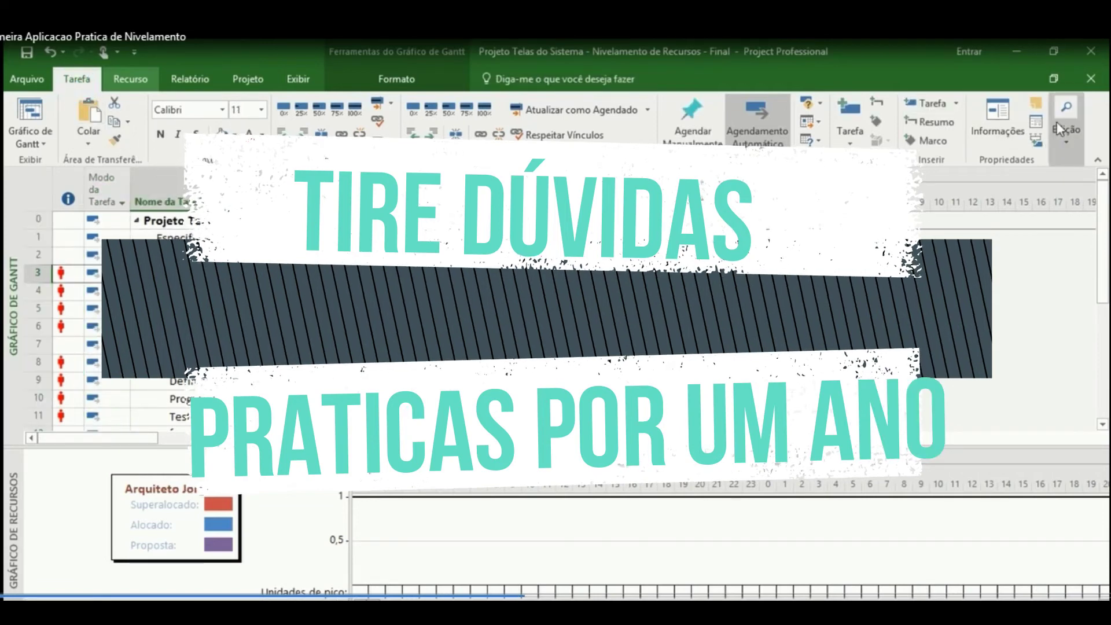
pyautogui.click(1065, 141)
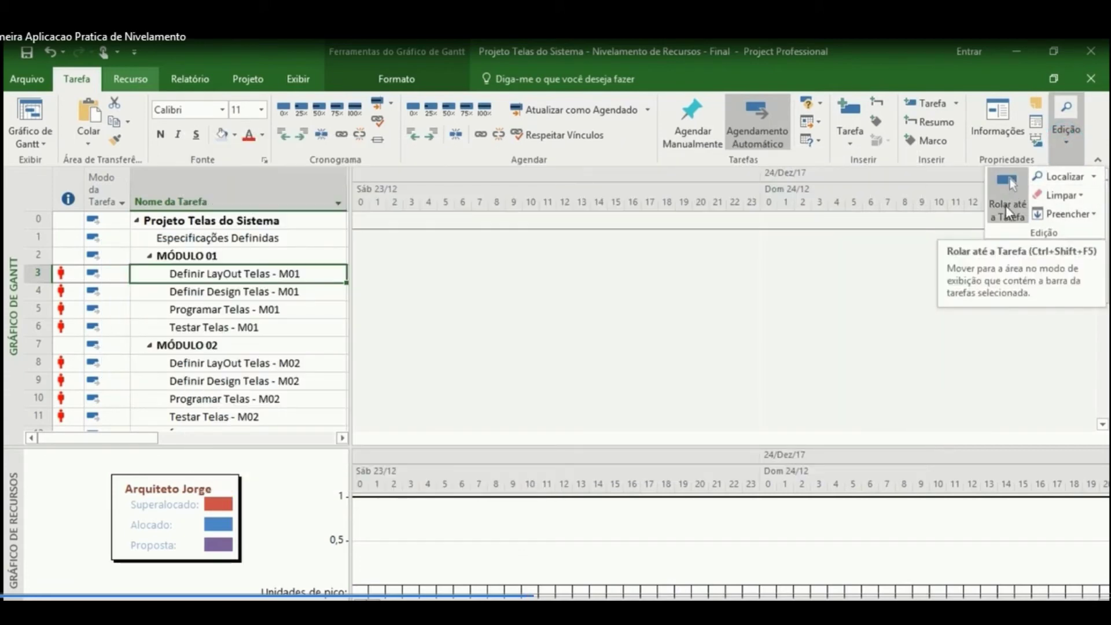
pyautogui.click(1006, 207)
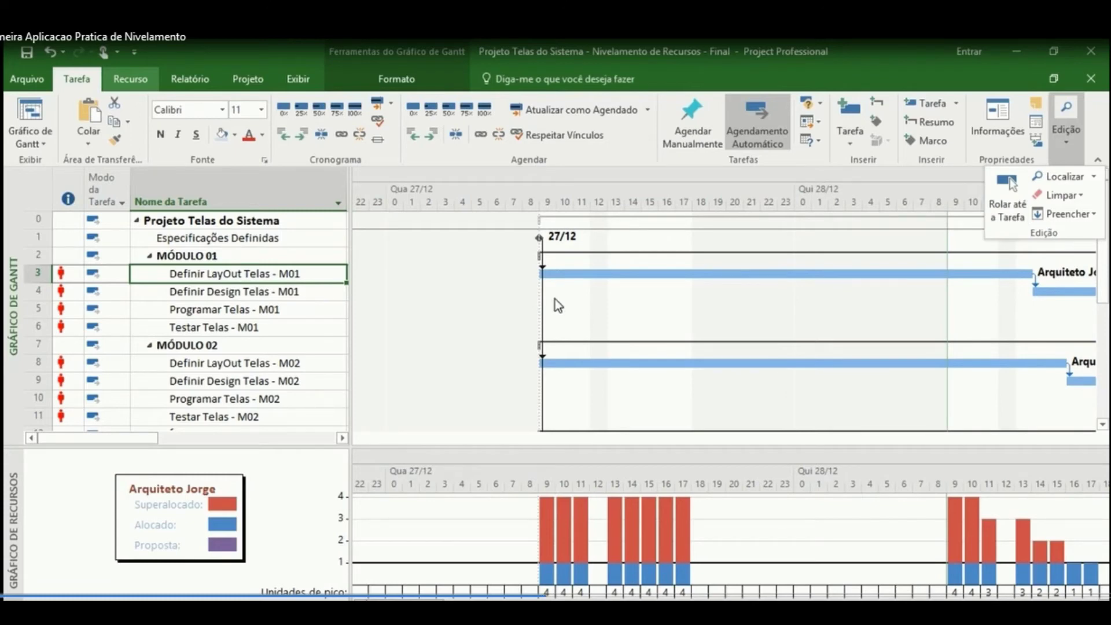
pyautogui.click(103, 197)
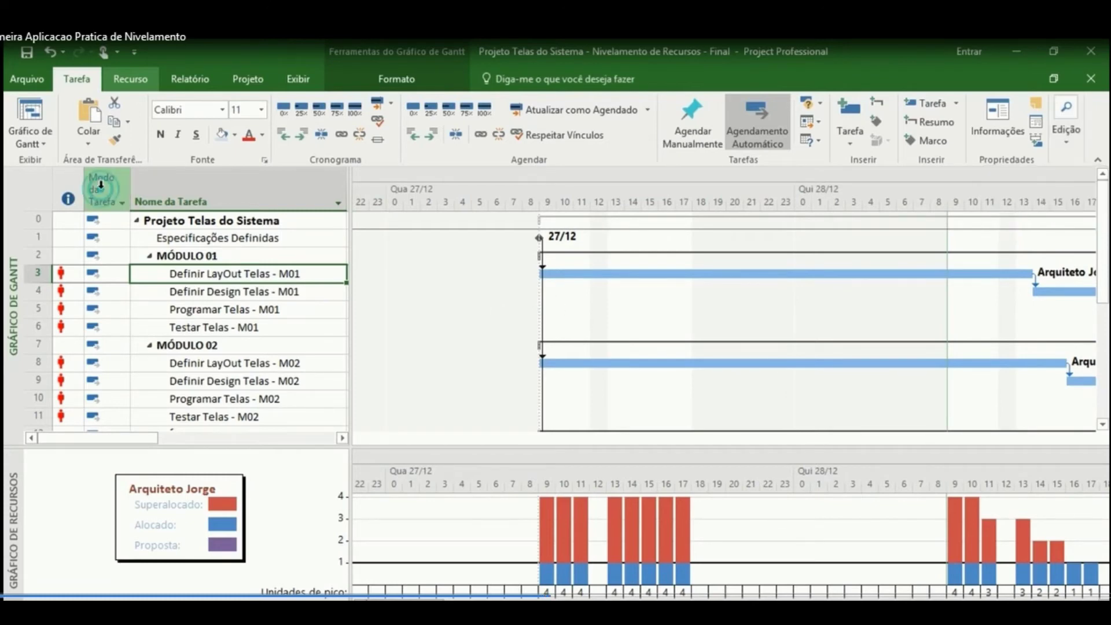
pyautogui.click(102, 194)
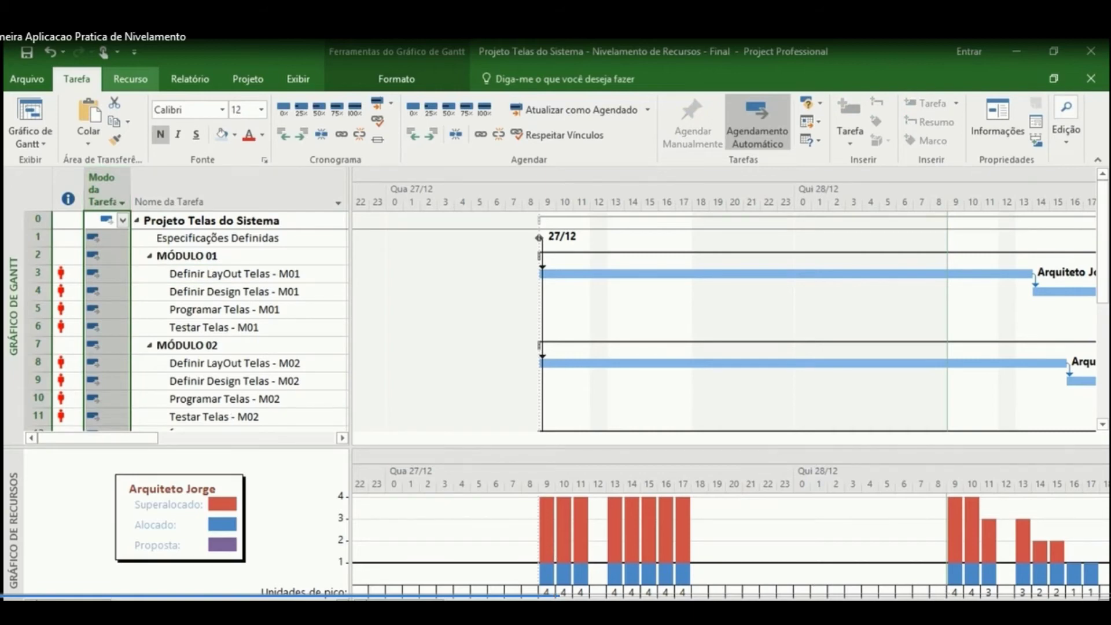
# Scroll the Gantt chart and resource graph right into the 28/12 and 29/12 hours.
pyautogui.hscroll(5, 728, 533)
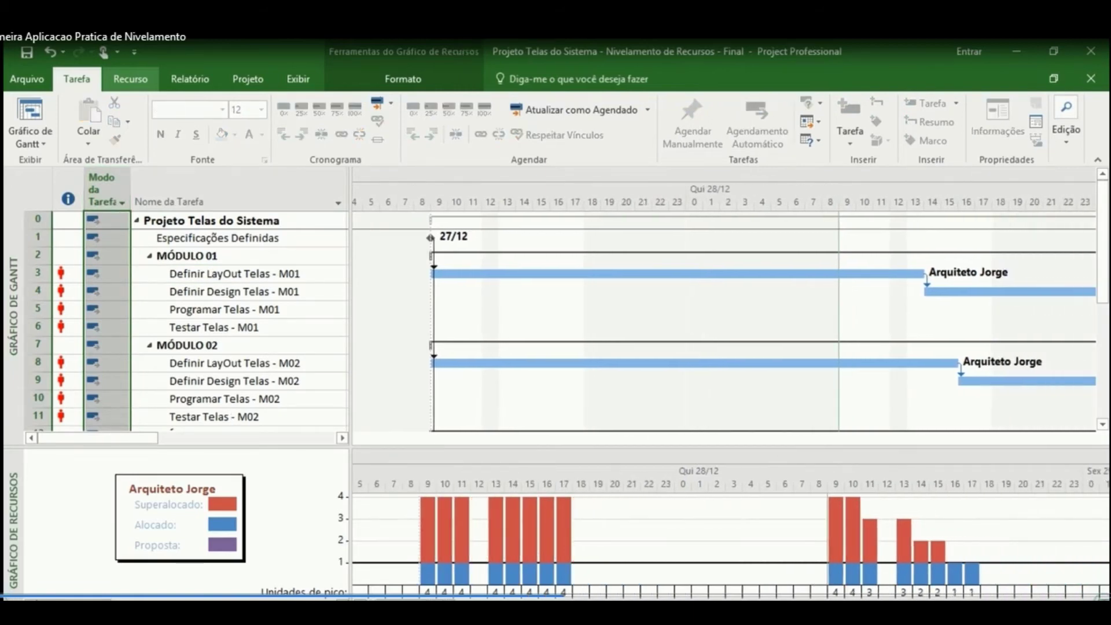
pyautogui.hscroll(2, 682, 572)
pyautogui.hscroll(1, 683, 572)
pyautogui.hscroll(1, 682, 571)
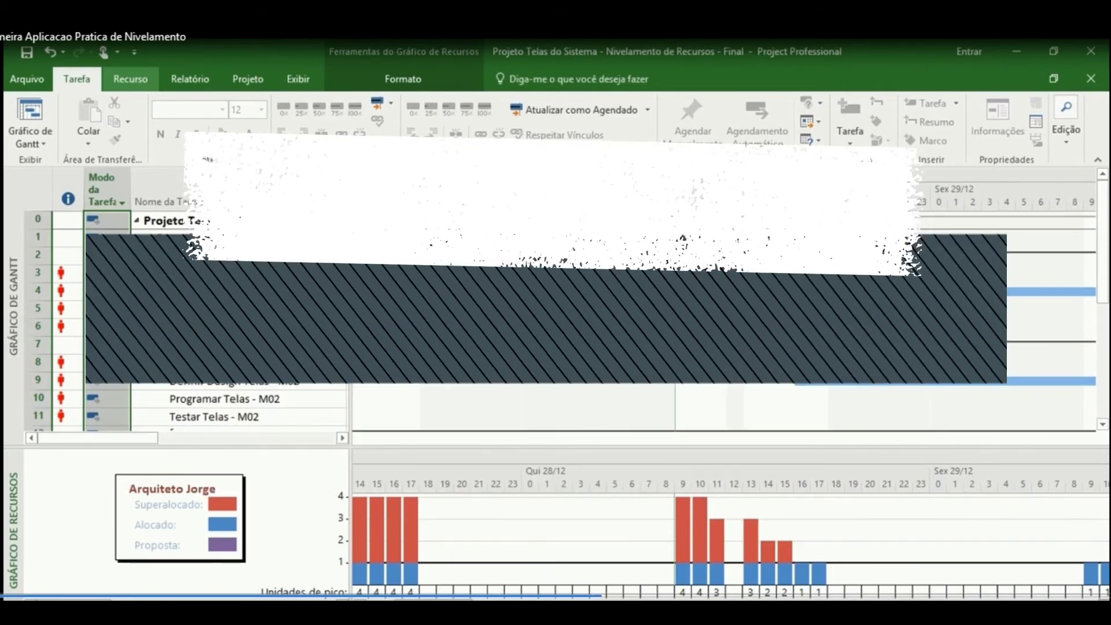
pyautogui.hscroll(3, 914, 577)
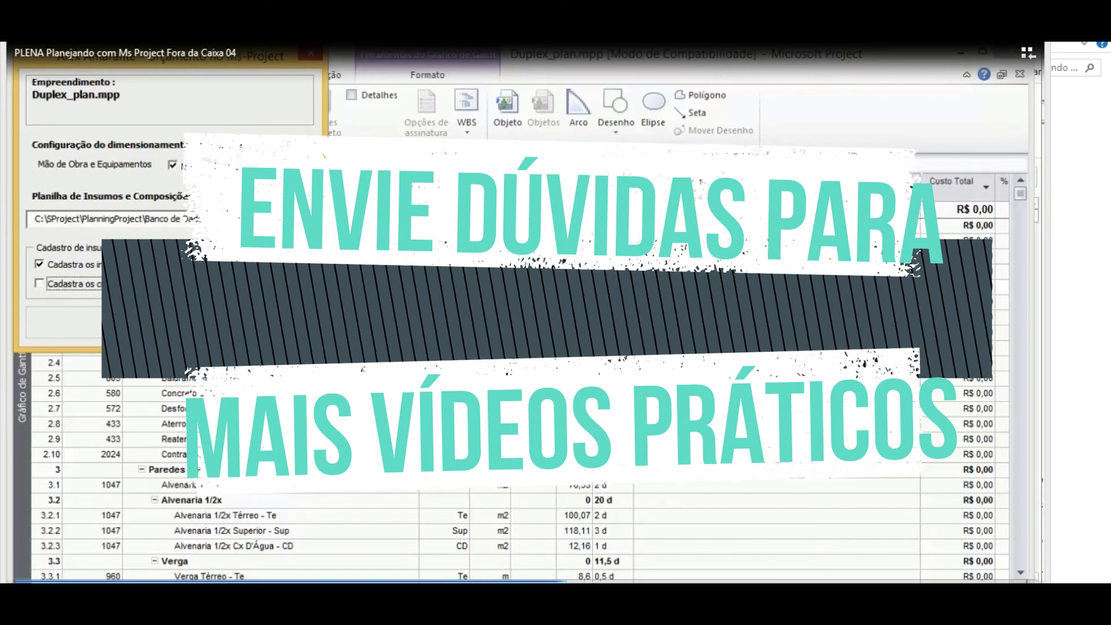
# Tick 'Cadastra os insumos na planilha de recursos' and 'Cadastra os custos unitários dos insumos'.
pyautogui.click(40, 264)
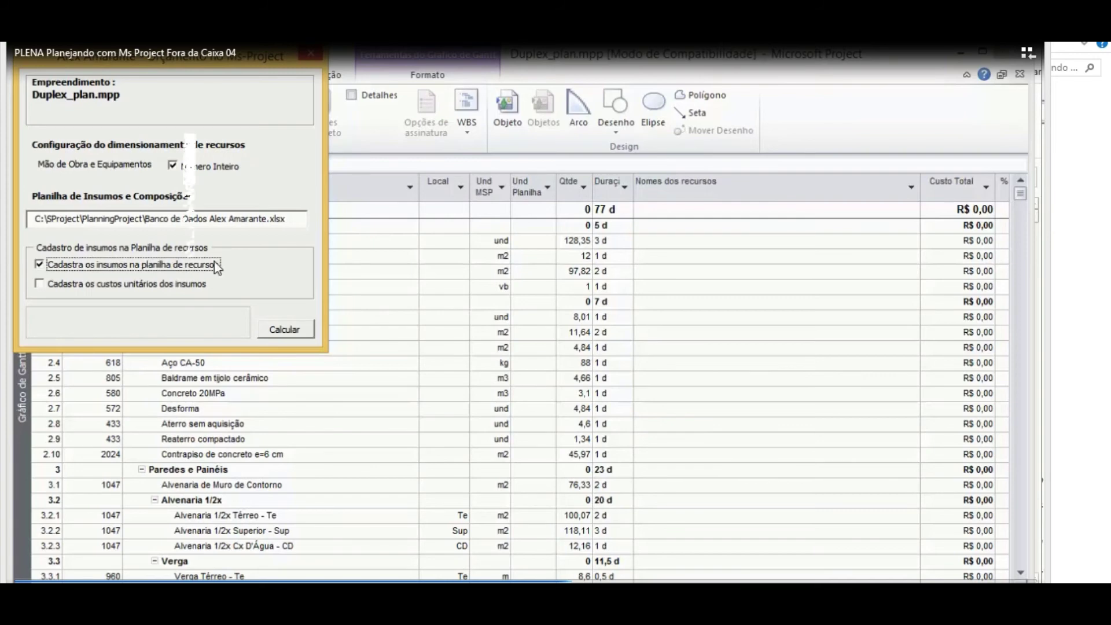
pyautogui.click(51, 266)
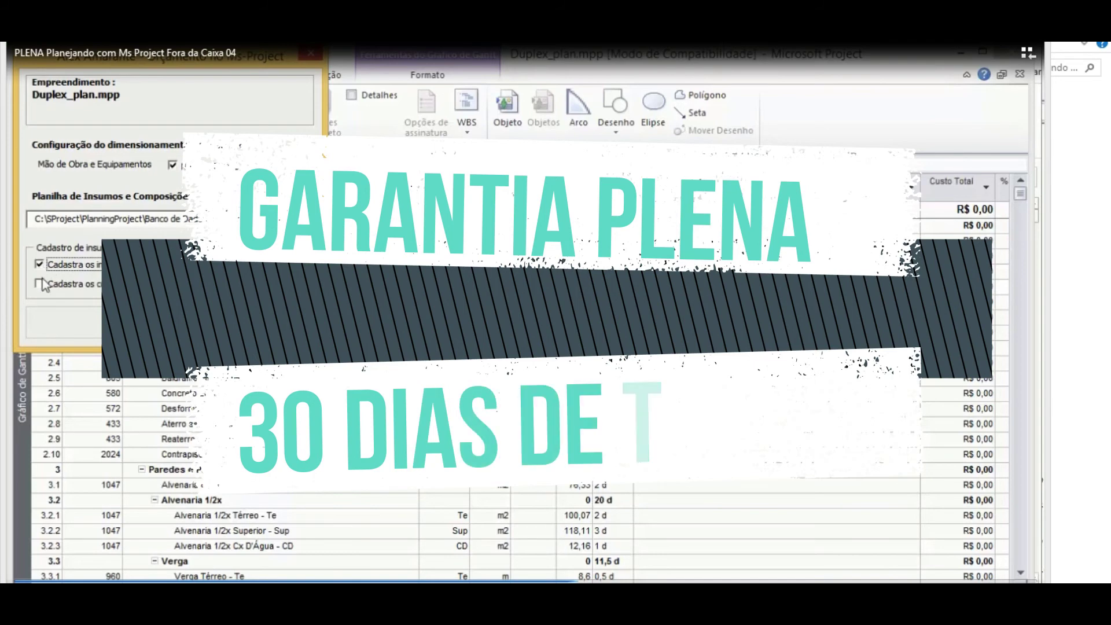
pyautogui.click(41, 284)
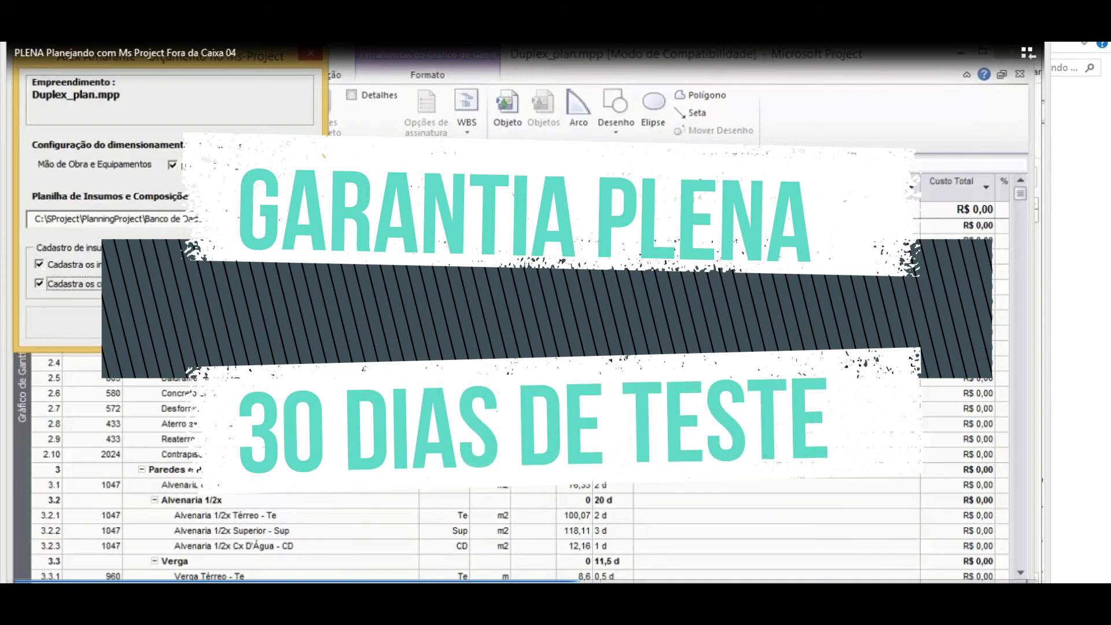